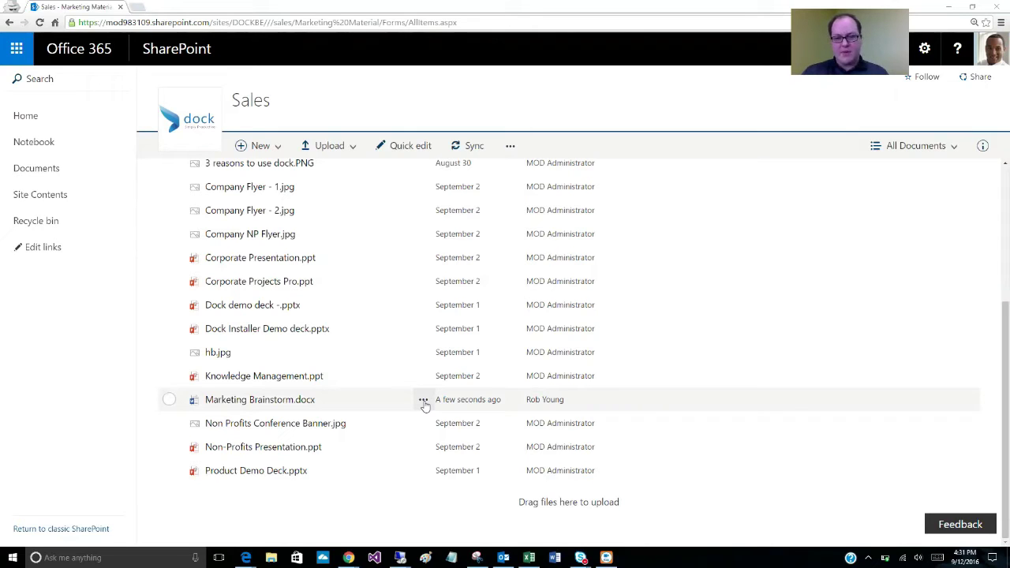
- Bring up the additional file options for Marketing Brainstorm.docx, including the one for checking it out
{"action": "left_click", "coordinate": [423, 401]}
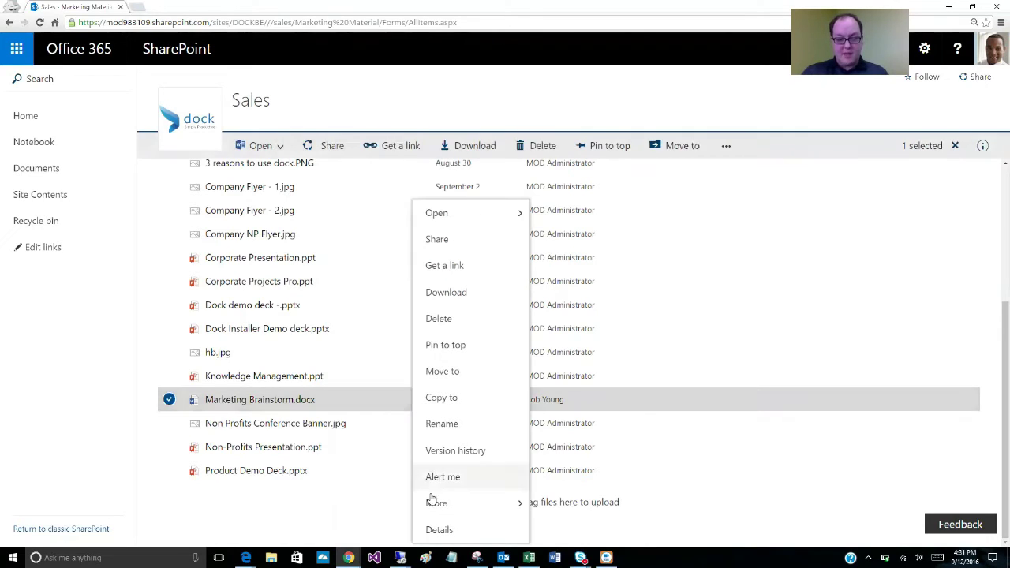
{"action": "mouse_move", "coordinate": [443, 510]}
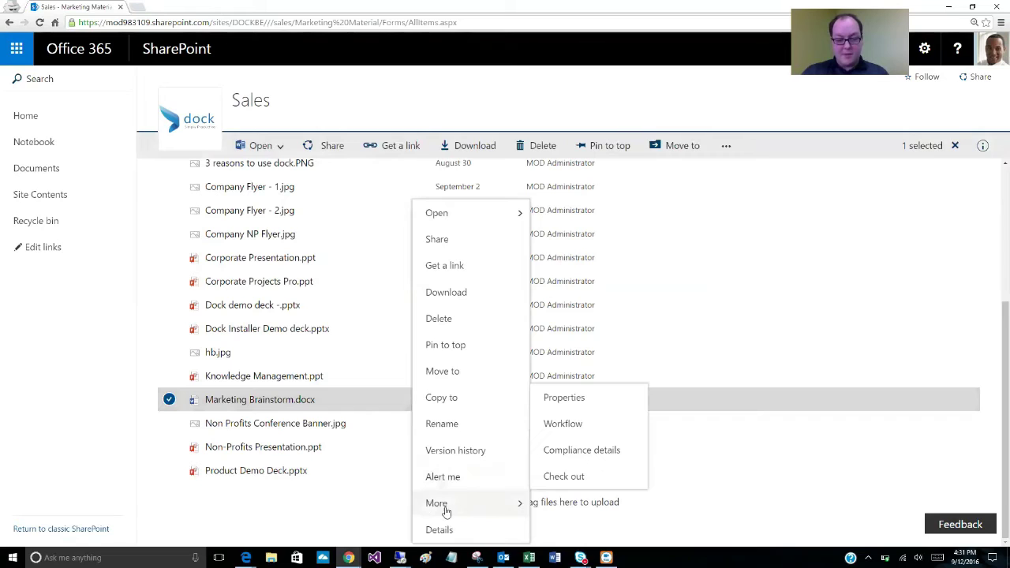
{"action": "left_click", "coordinate": [574, 483]}
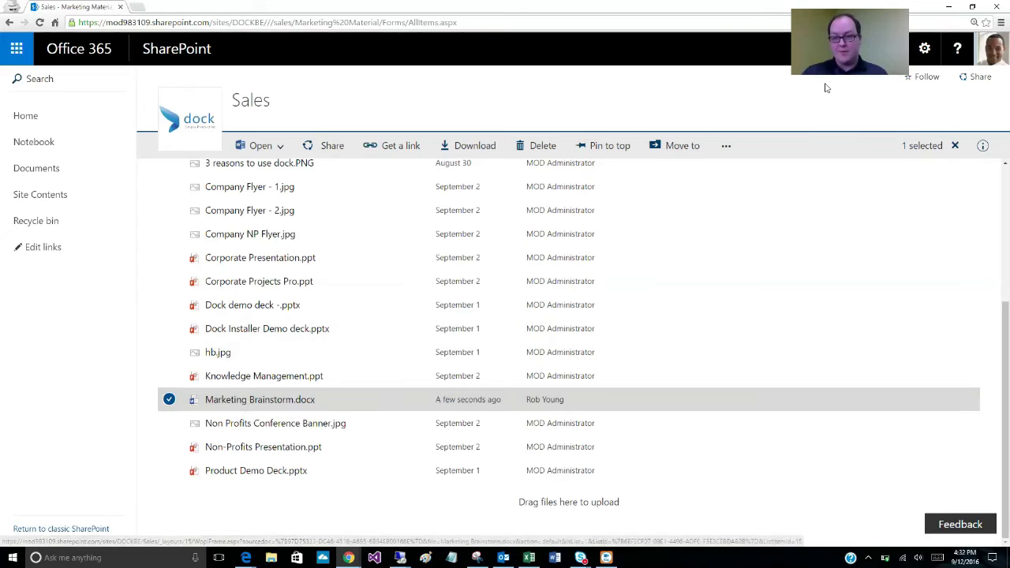
- Check which account is signed in to SharePoint and close the account details
{"action": "left_click", "coordinate": [996, 64]}
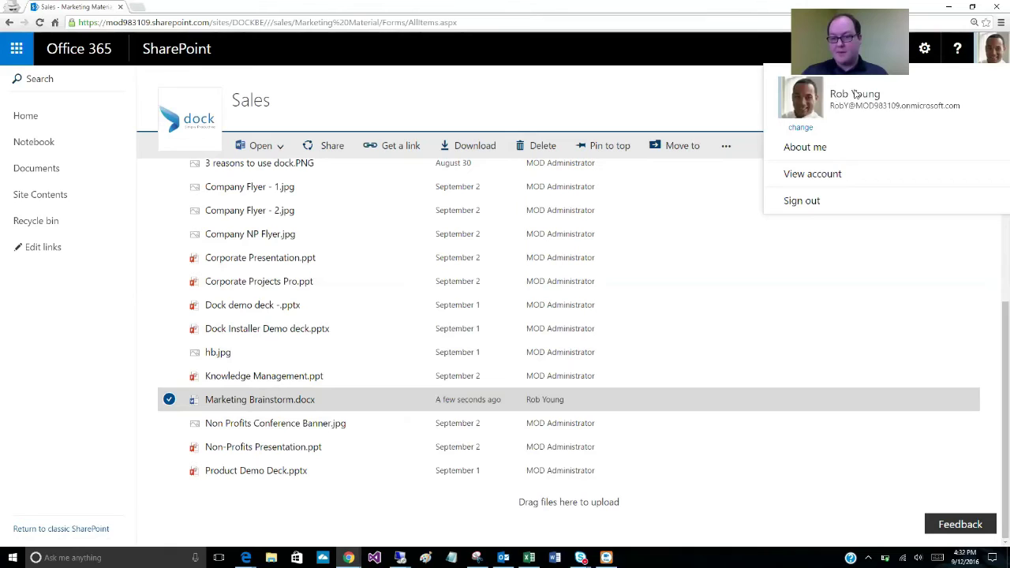
{"action": "left_click", "coordinate": [663, 93]}
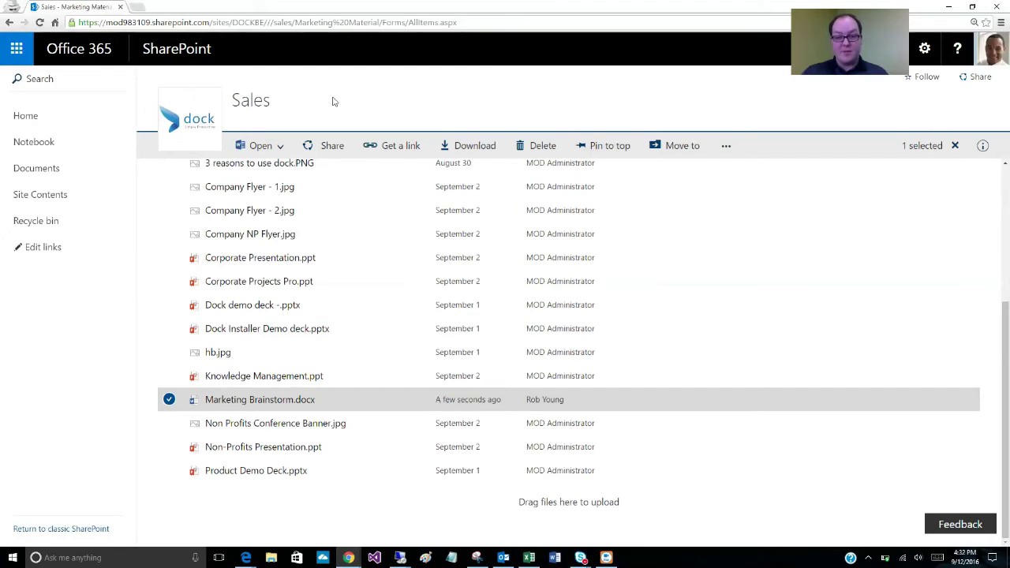
- Open Marketing Brainstorm.docx from the library and switch it to editing in the browser
{"action": "left_click", "coordinate": [239, 400]}
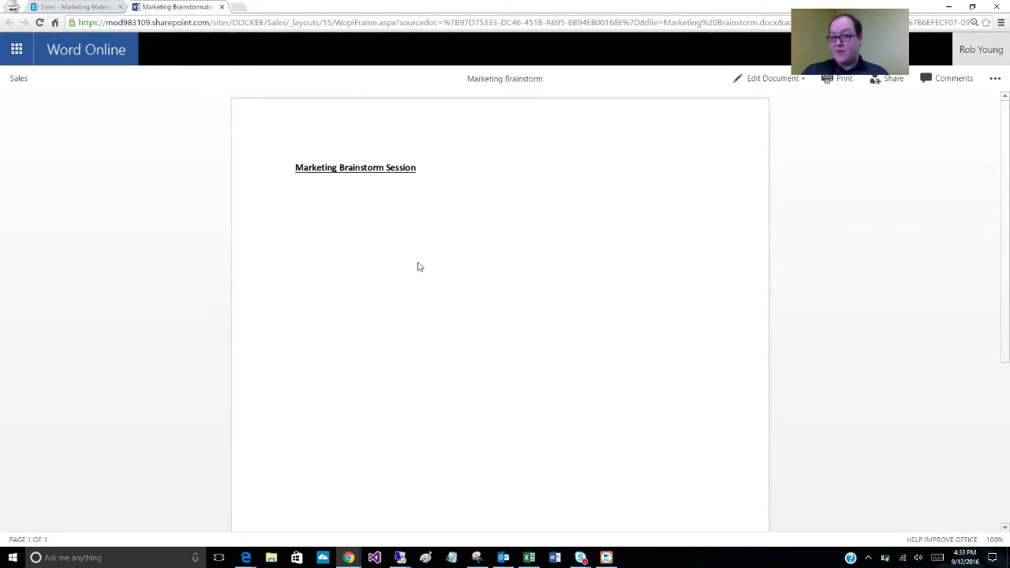
{"action": "left_click", "coordinate": [802, 79]}
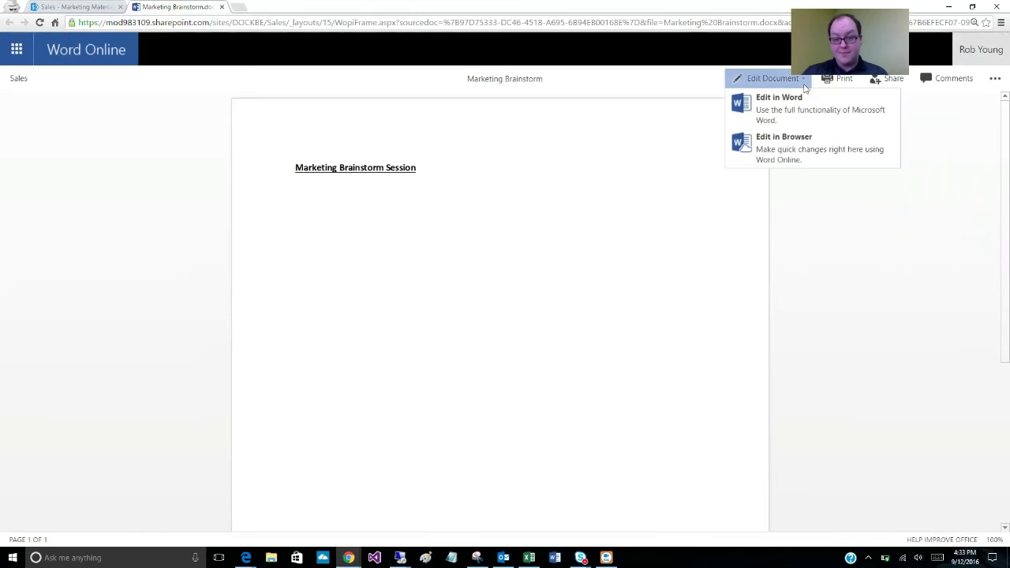
{"action": "left_click", "coordinate": [796, 148]}
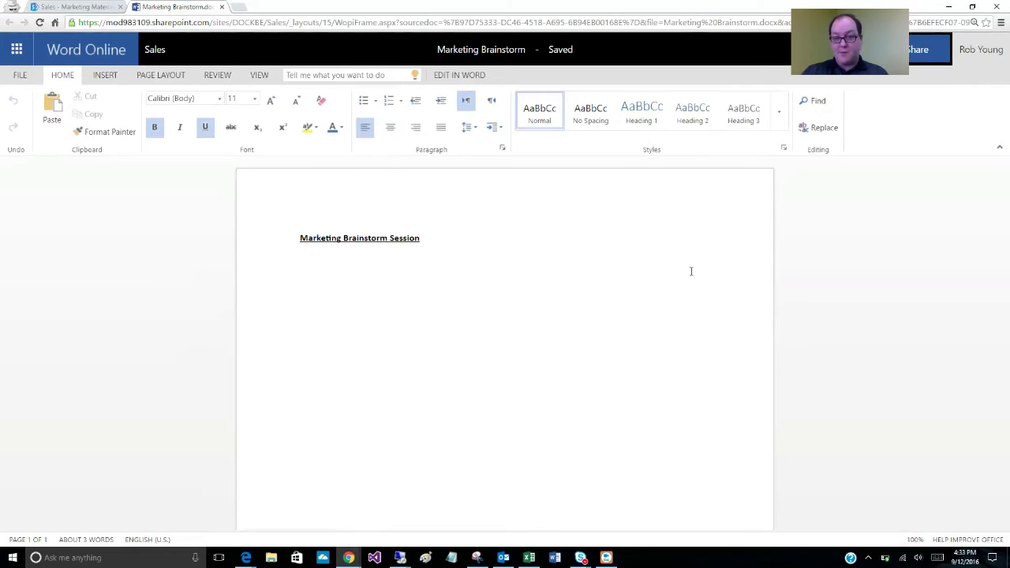
- Add a new paragraph below the document heading with bold and underline turned off
{"action": "key", "text": "Return"}
{"action": "key", "text": "Return"}
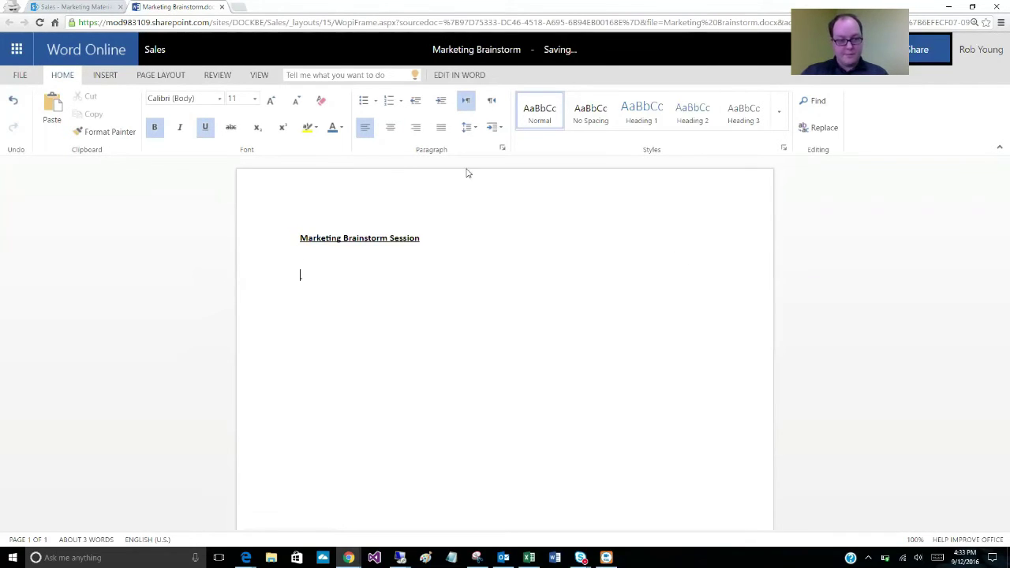
{"action": "left_click", "coordinate": [205, 126]}
{"action": "left_click", "coordinate": [154, 127]}
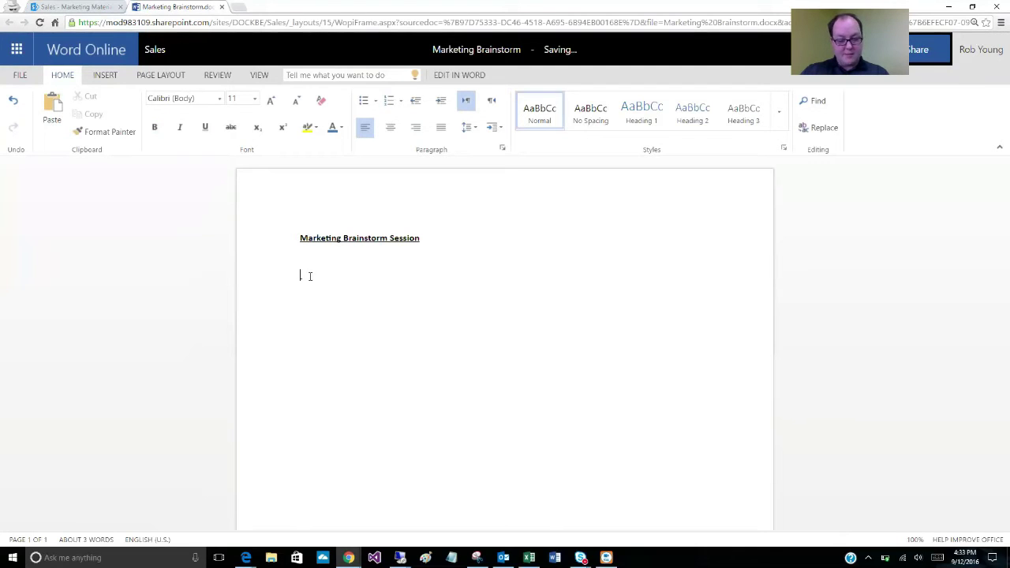
- Write "Making an edit" on the new line, check the save status, and delete that text
{"action": "type", "text": "Making an edit"}
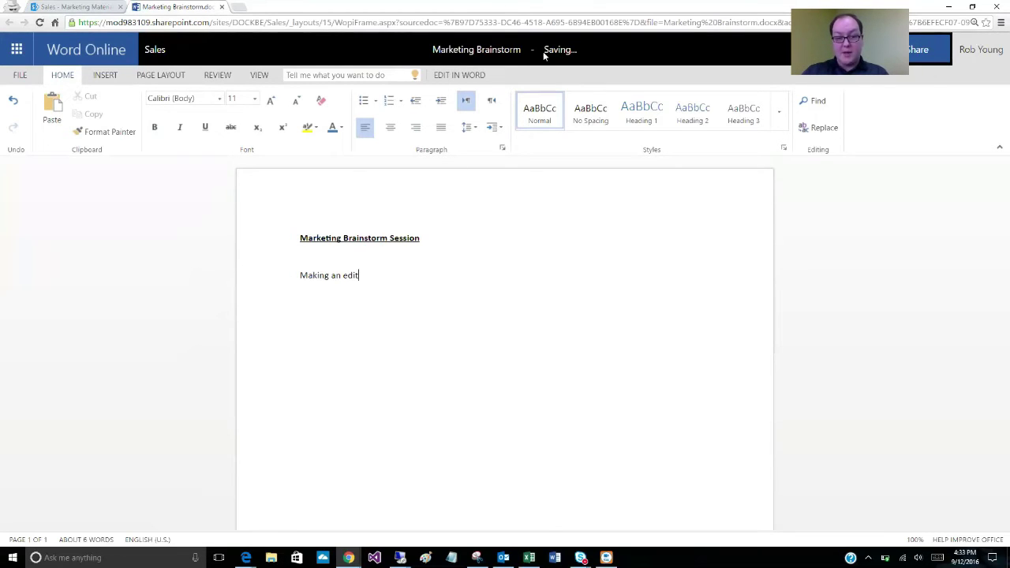
{"action": "mouse_move", "coordinate": [548, 53]}
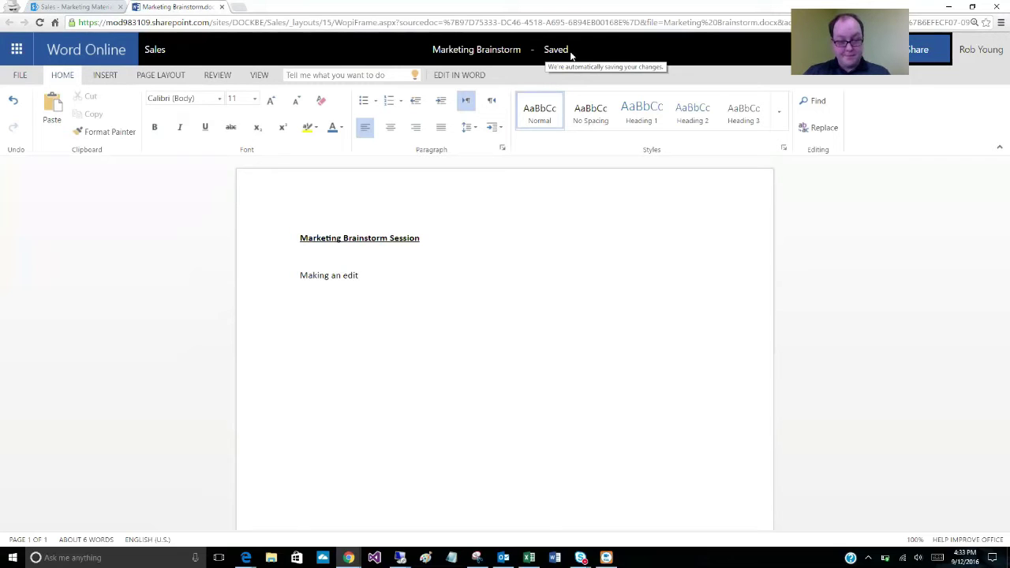
{"action": "left_click_drag", "start_coordinate": [374, 273], "coordinate": [287, 269]}
{"action": "key", "text": "BackSpace"}
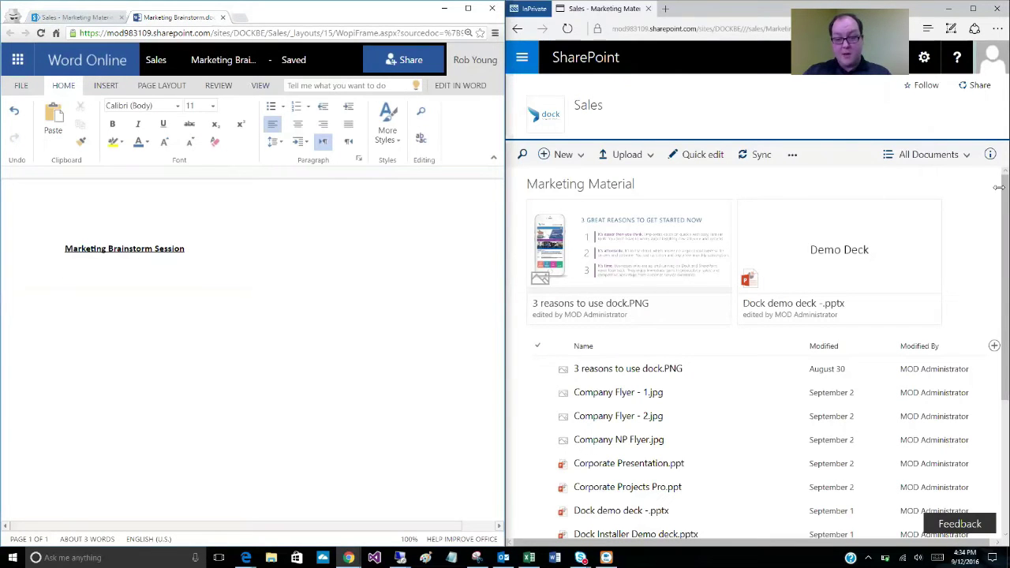
- Check which account is signed in to SharePoint in the second browser window
{"action": "left_click", "coordinate": [991, 68]}
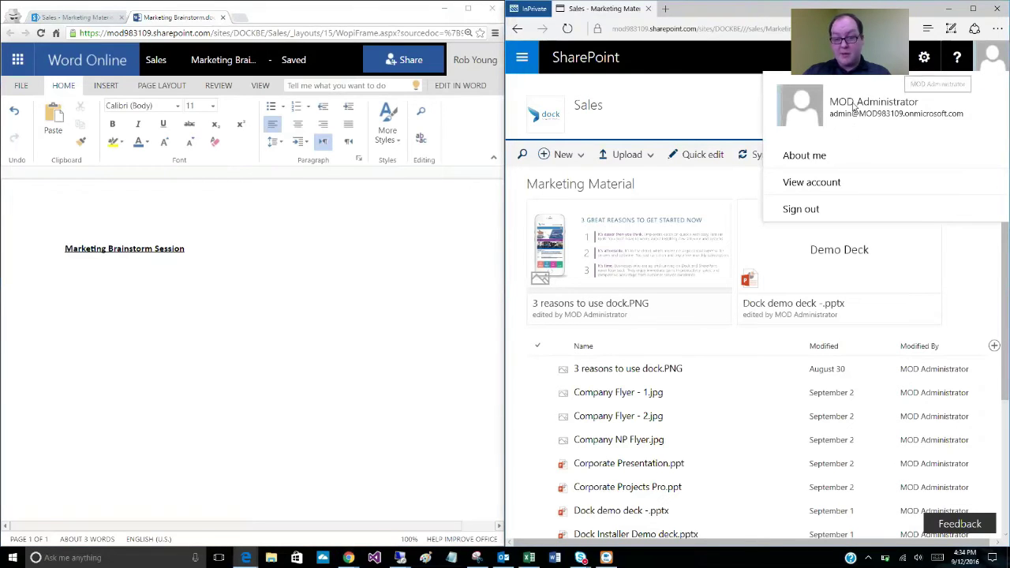
{"action": "left_click", "coordinate": [699, 111]}
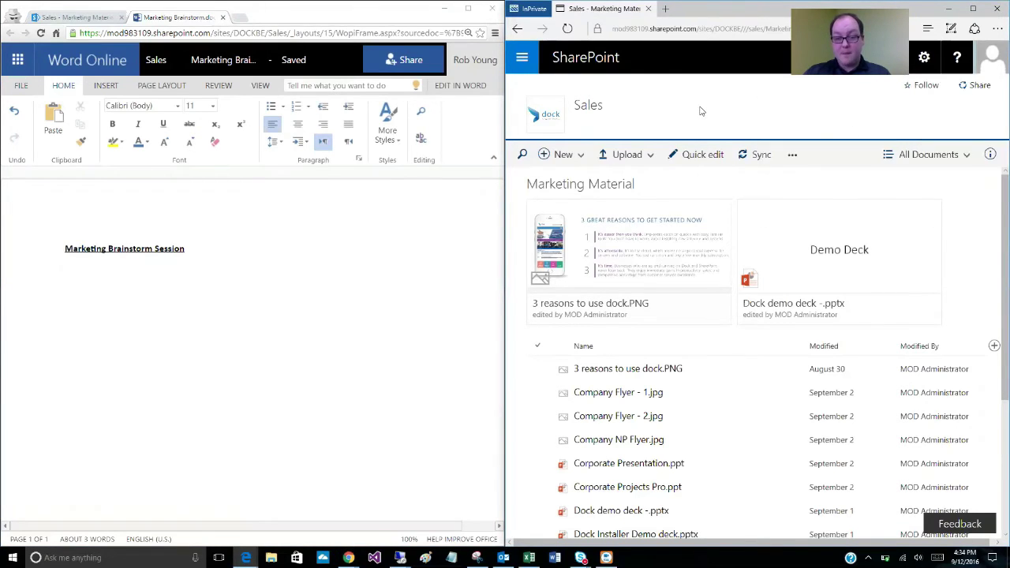
- In the second browser window, open Marketing Brainstorm.docx and start editing it in the browser
{"action": "scroll", "coordinate": [624, 339], "scroll_direction": "down", "scroll_amount": 3}
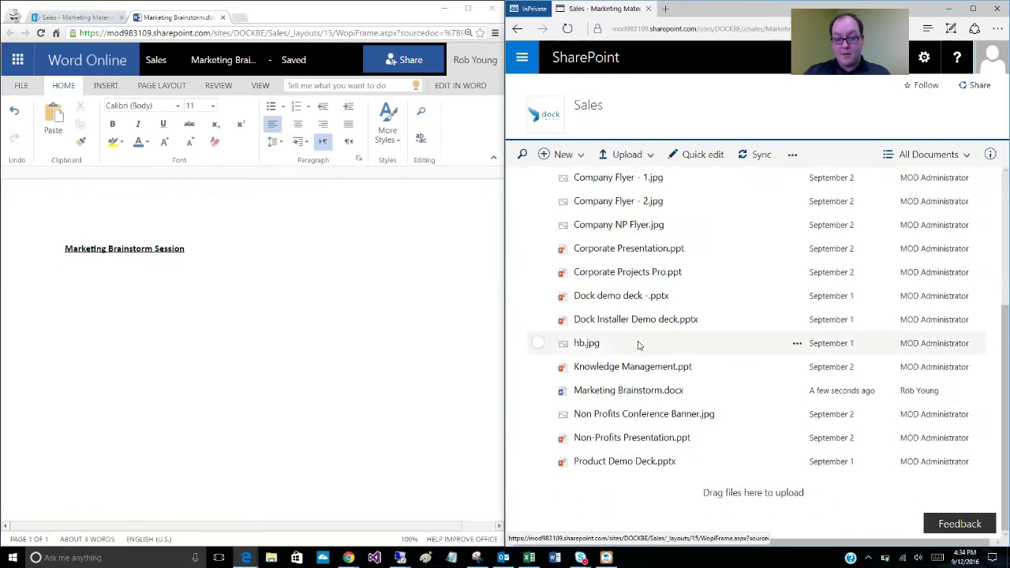
{"action": "left_click", "coordinate": [597, 391]}
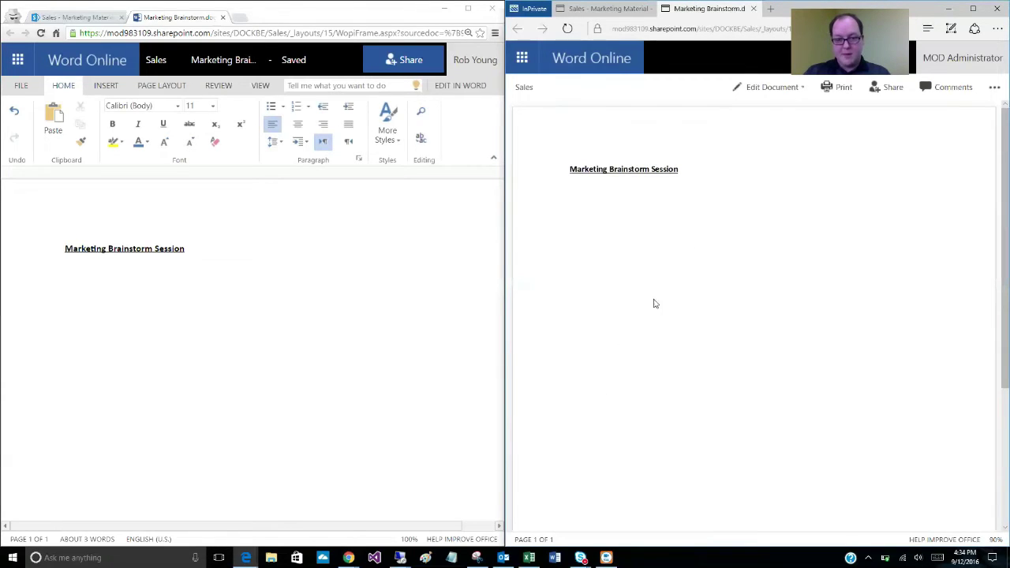
{"action": "left_click", "coordinate": [773, 87]}
{"action": "left_click", "coordinate": [793, 153]}
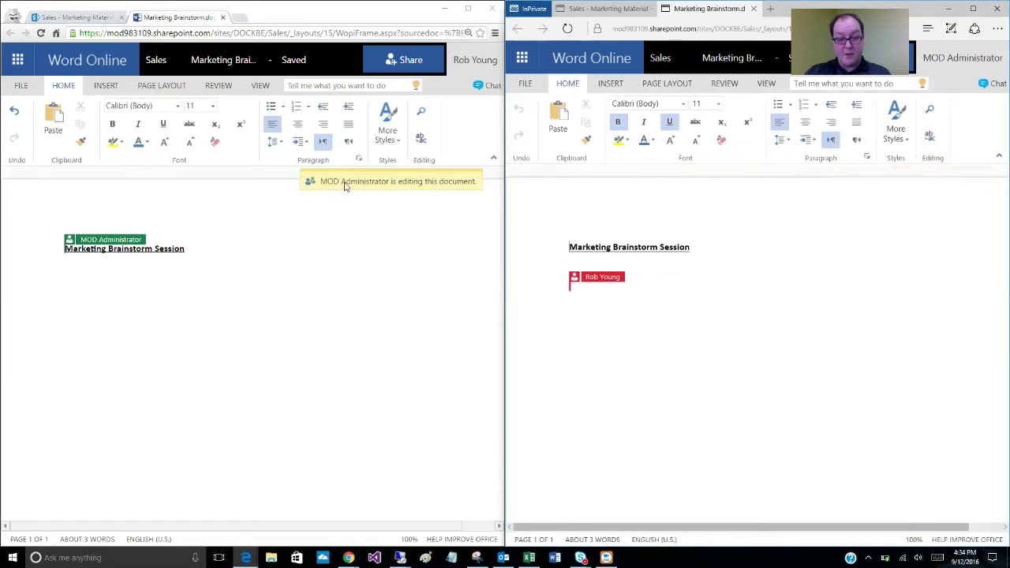
- Examine the co-authors' cursor markers in both windows, placing the first window's cursor inside the heading
{"action": "mouse_move", "coordinate": [67, 246]}
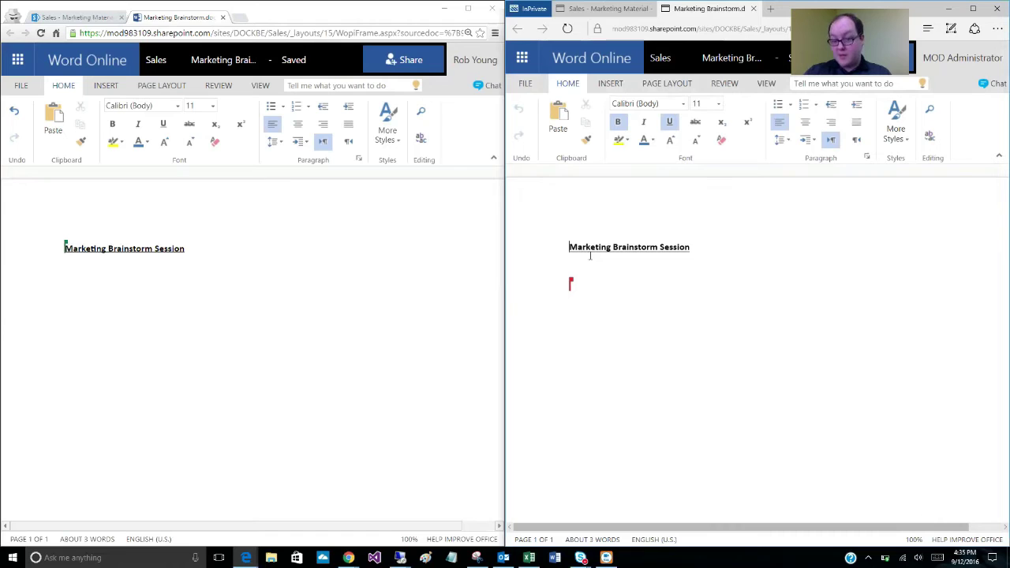
{"action": "mouse_move", "coordinate": [566, 284]}
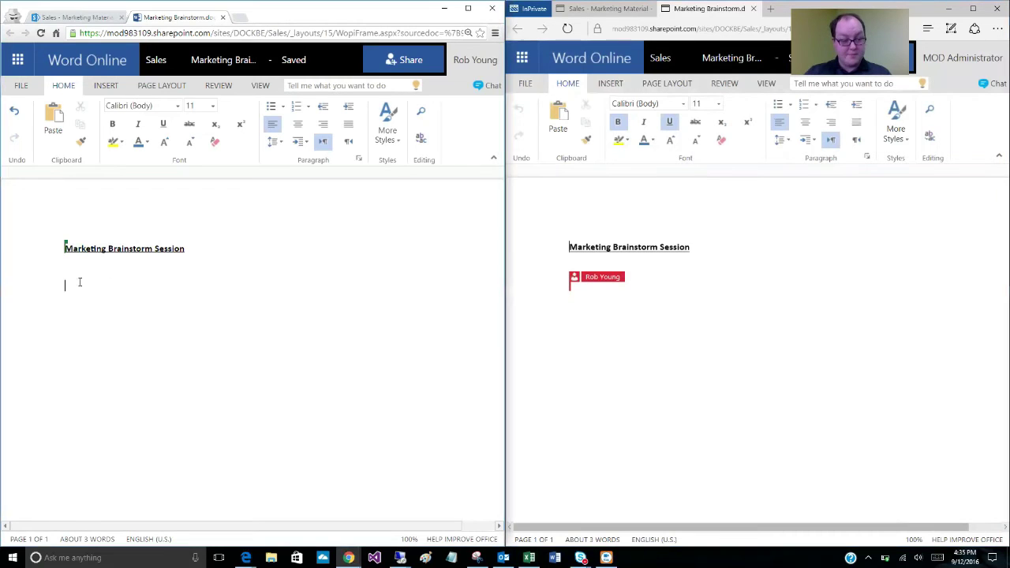
{"action": "left_click", "coordinate": [145, 250]}
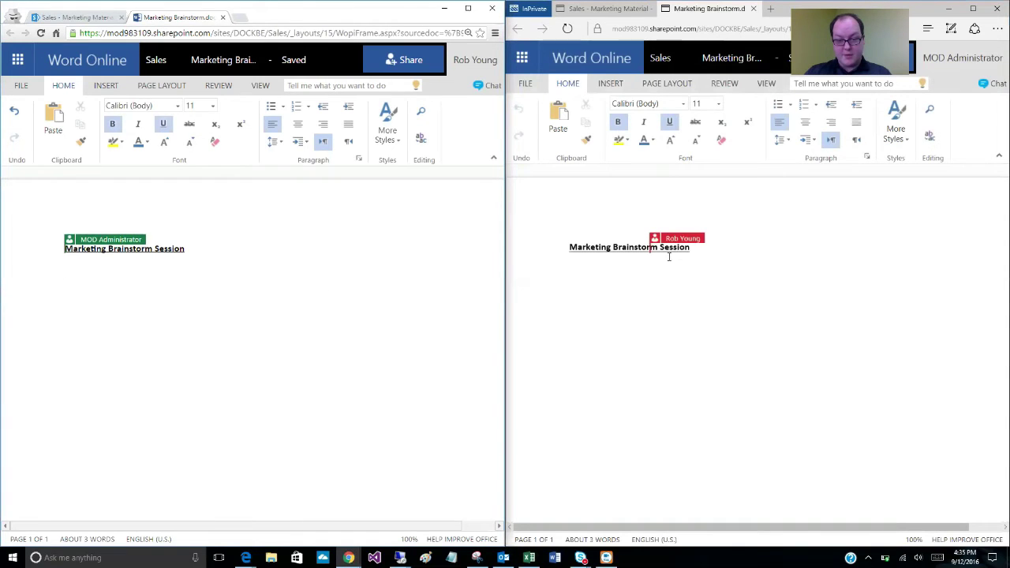
{"action": "mouse_move", "coordinate": [651, 251]}
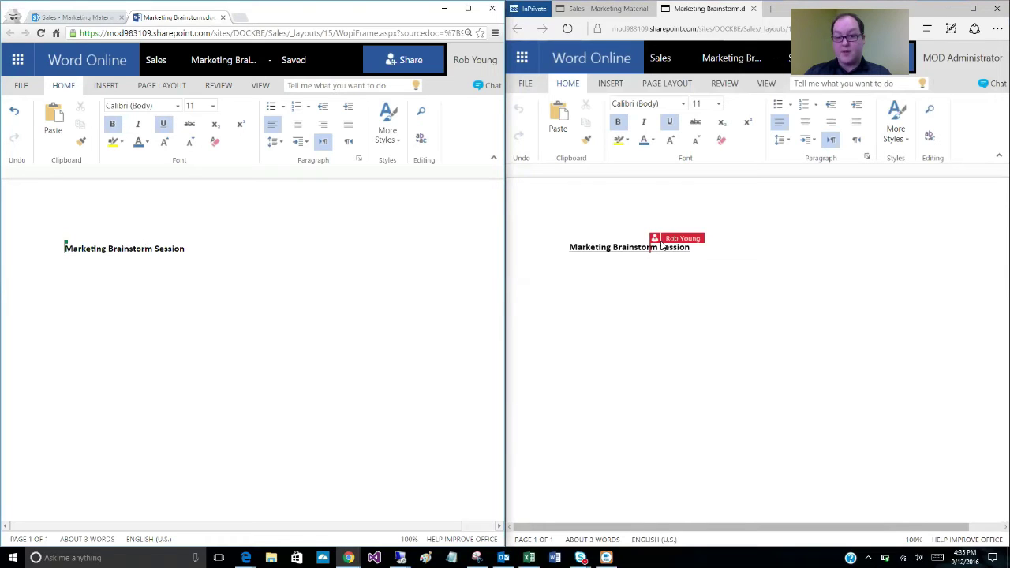
- In the first window, write "Hello Admin! What's up?" on the empty line below the heading
{"action": "left_click", "coordinate": [71, 282]}
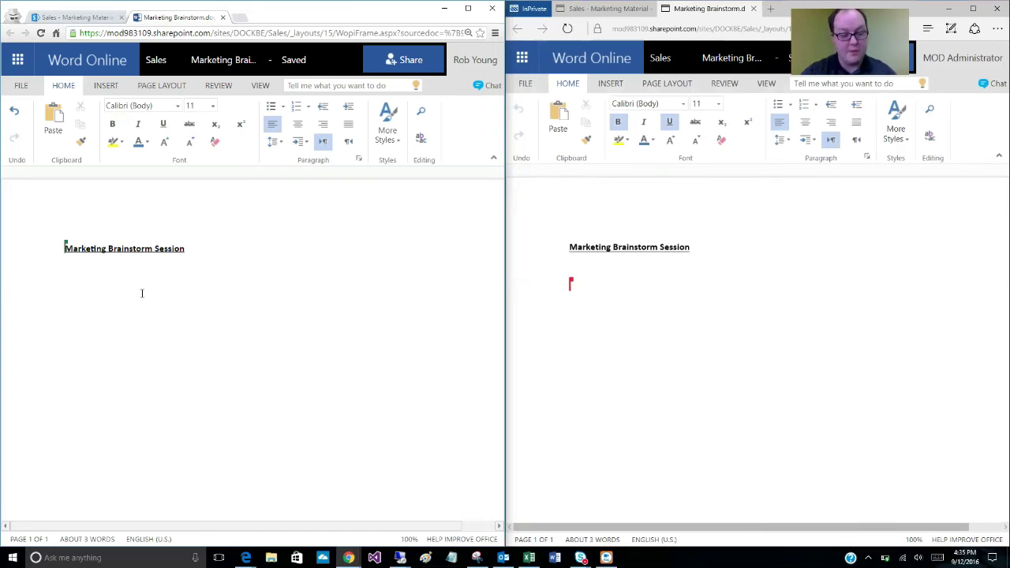
{"action": "type", "text": "Hello Admin!"}
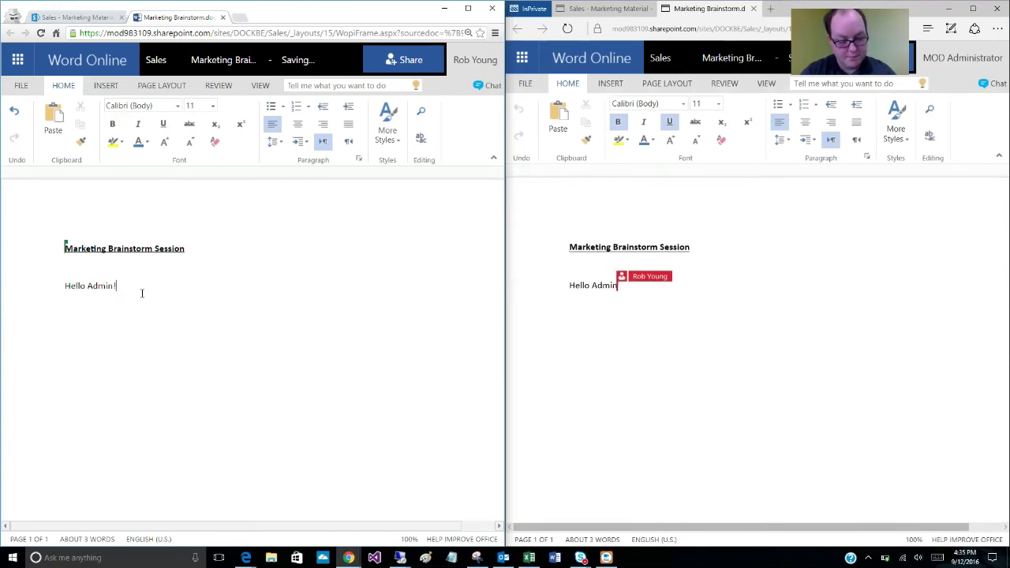
{"action": "type", "text": " Wha"}
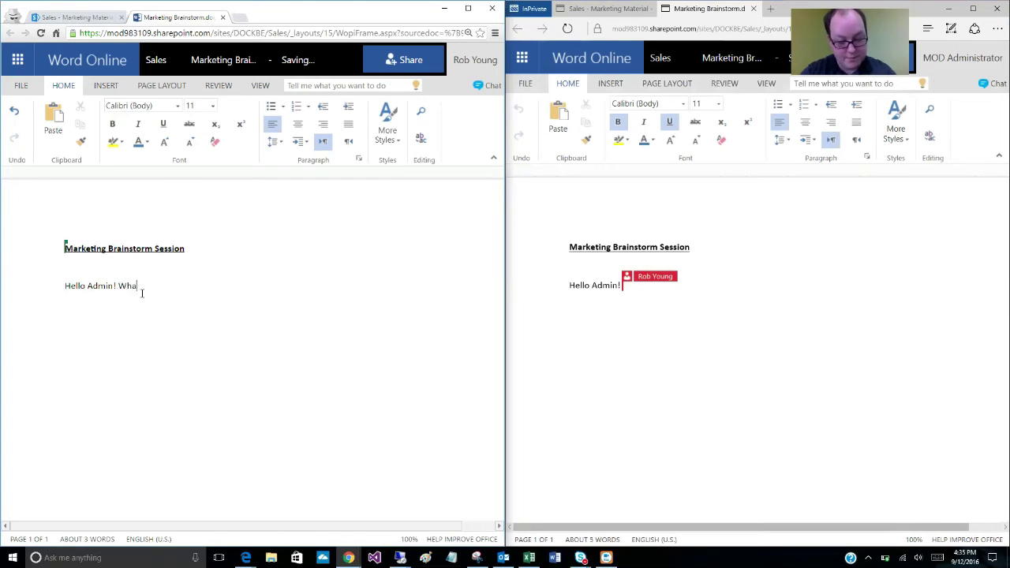
{"action": "type", "text": "t's up?"}
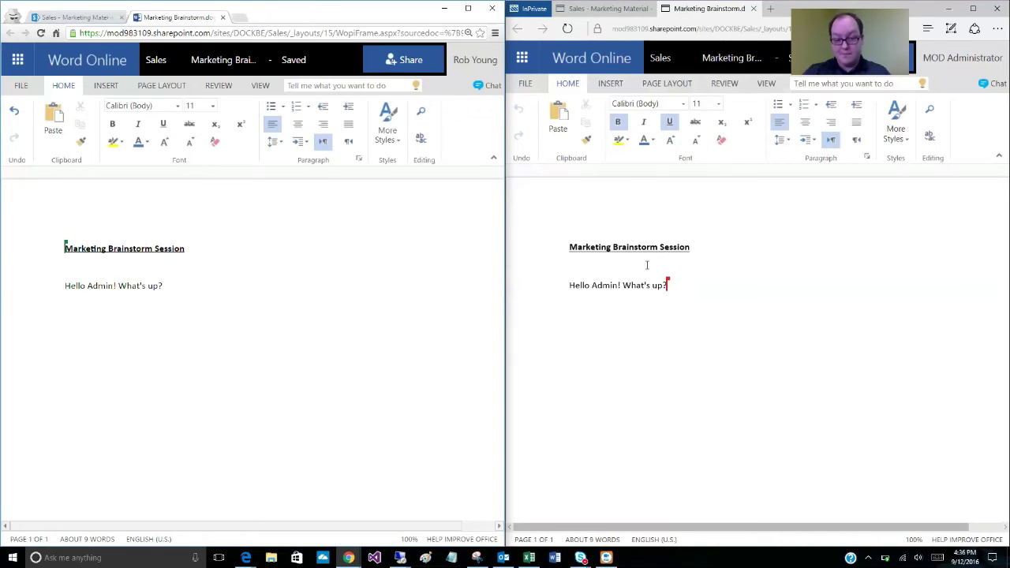
- In the second window, reply on a new line with a "Hi" greeting to the co-author by first name and "Let's get this started."
{"action": "left_click", "coordinate": [689, 290]}
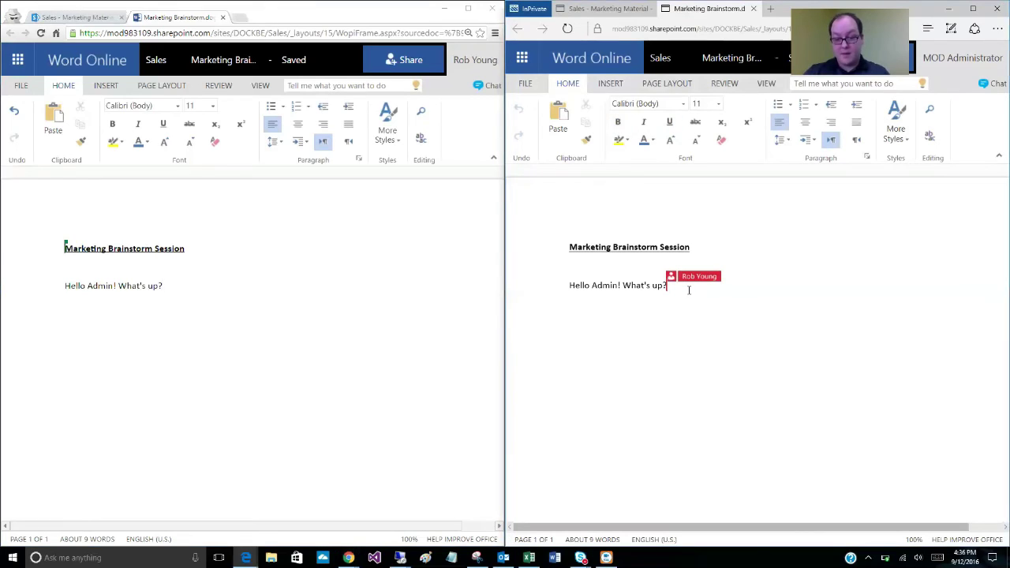
{"action": "key", "text": "Return"}
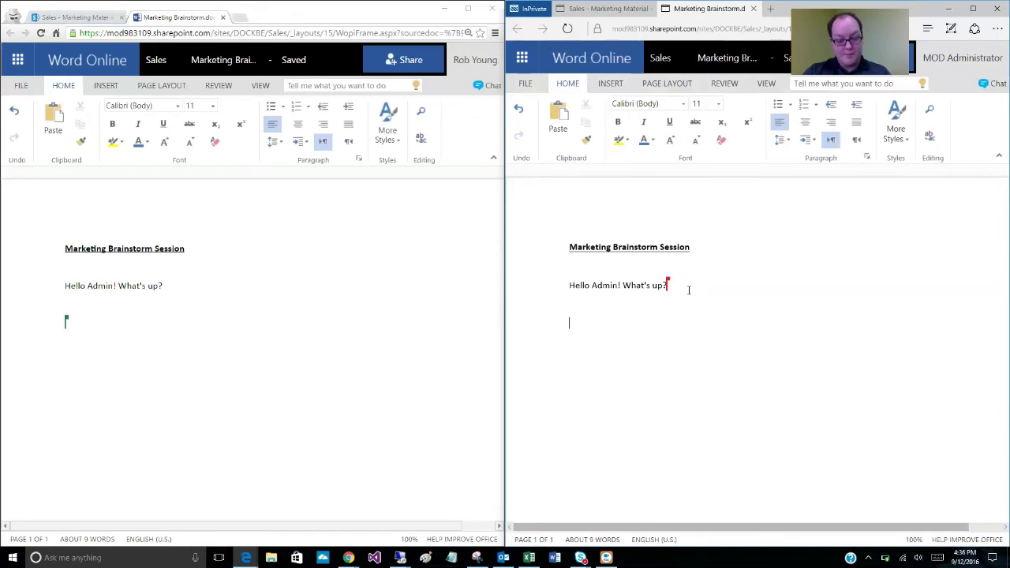
{"action": "type", "text": "Hi"}
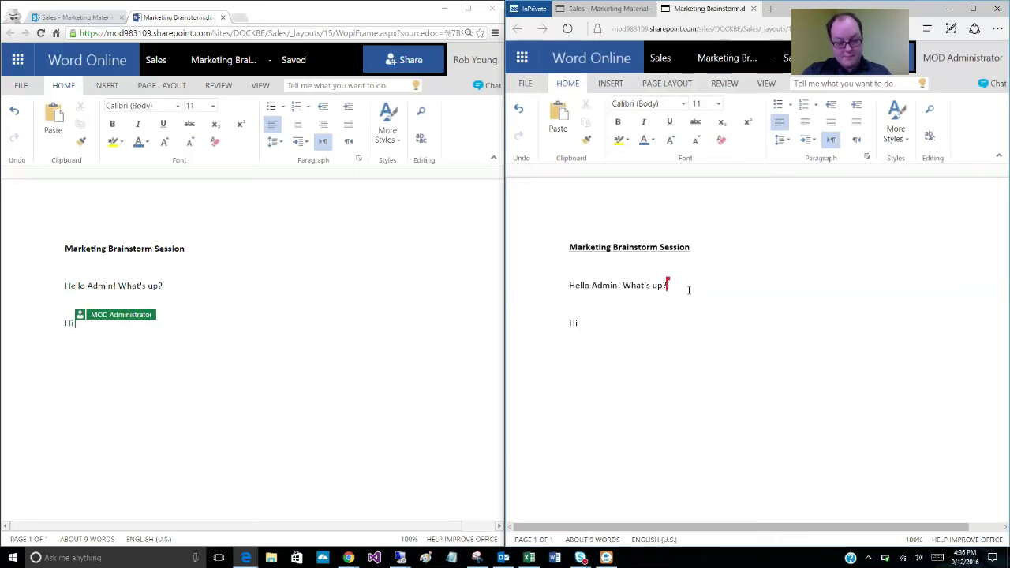
{"action": "type", "text": " Rob! L"}
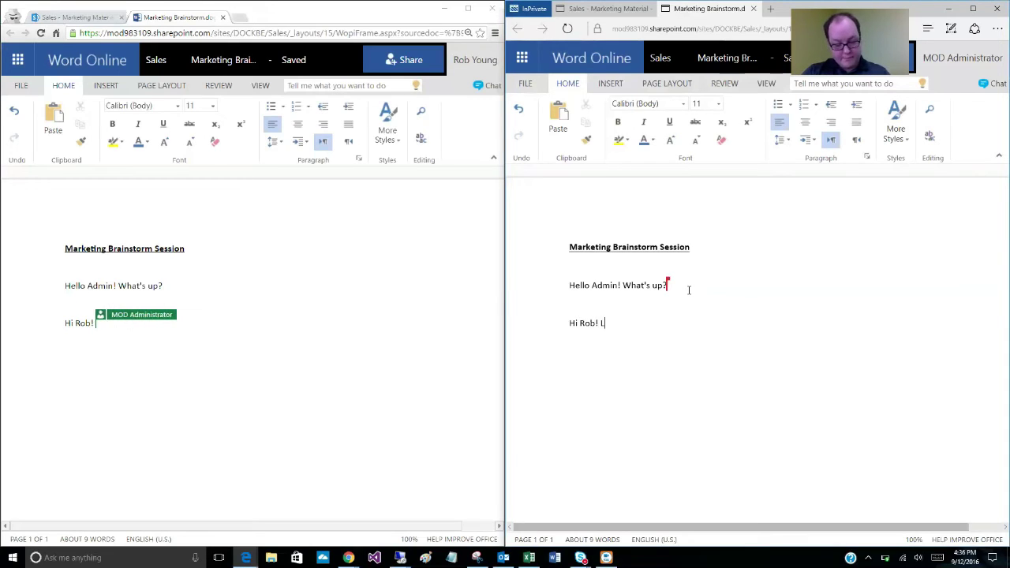
{"action": "type", "text": "et's get"}
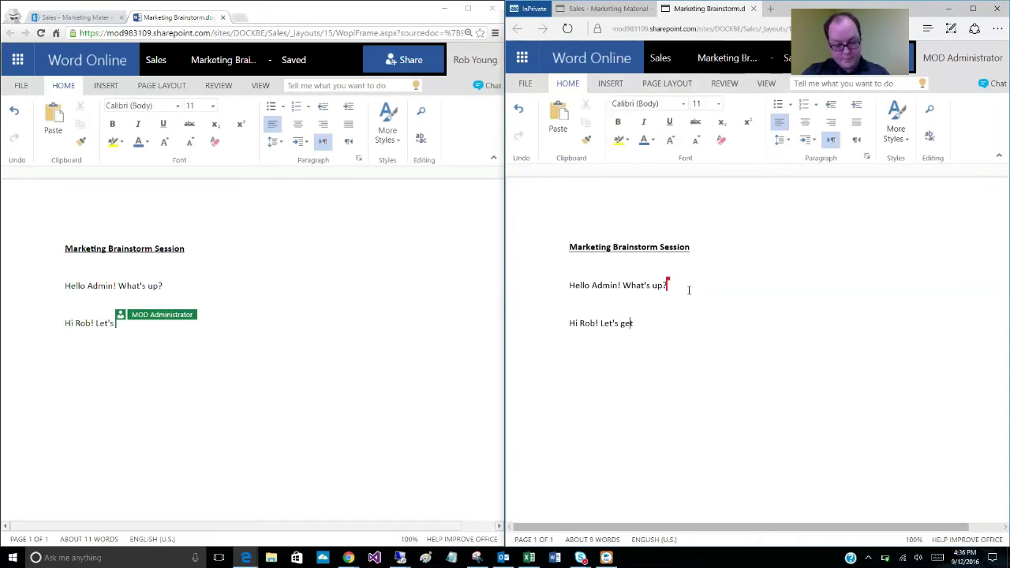
{"action": "type", "text": " this started."}
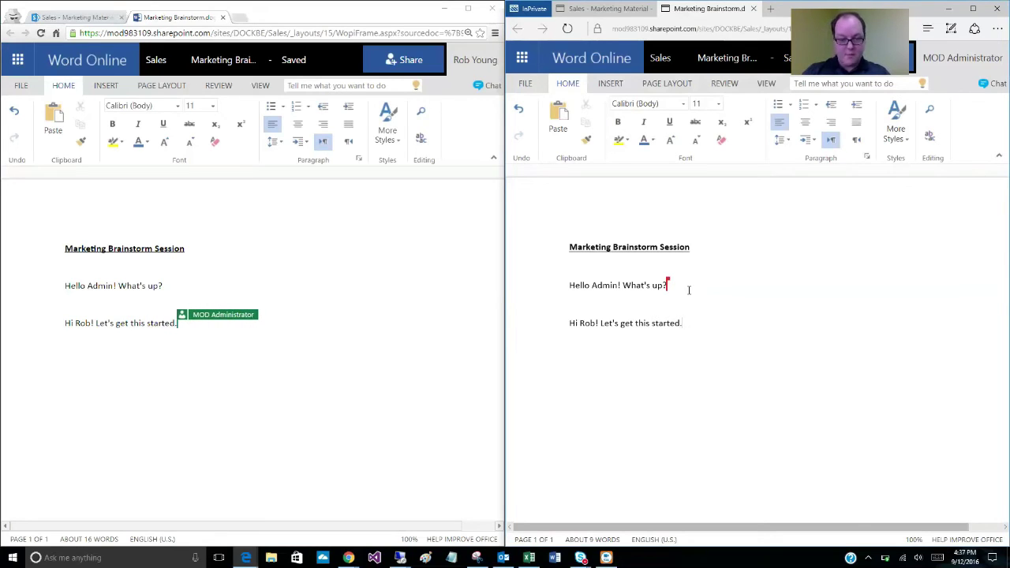
- In the first window, write "Let's print a lot of flyers to distribute next week." on the empty line below the last reply
{"action": "left_click", "coordinate": [84, 356]}
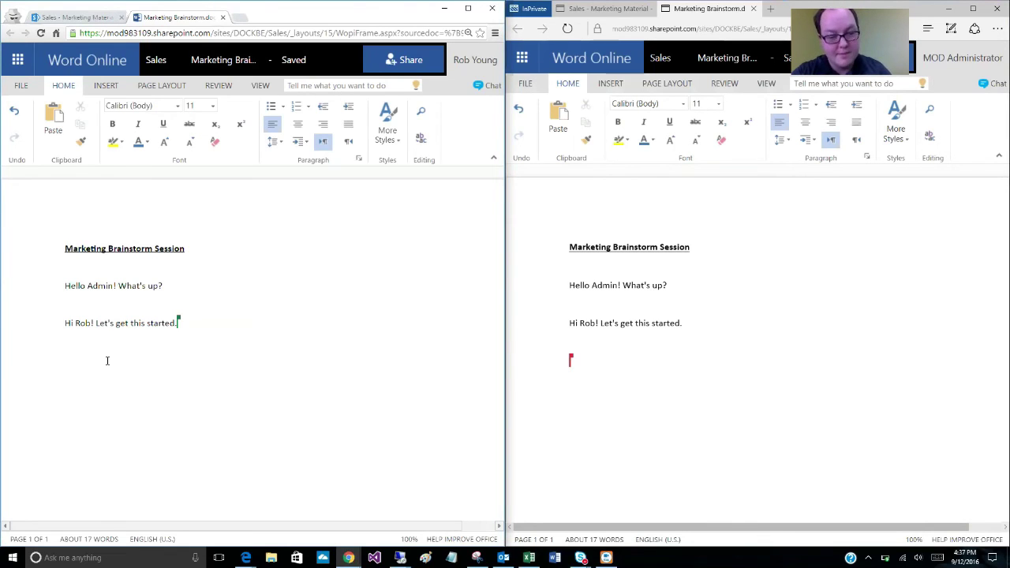
{"action": "type", "text": "Le"}
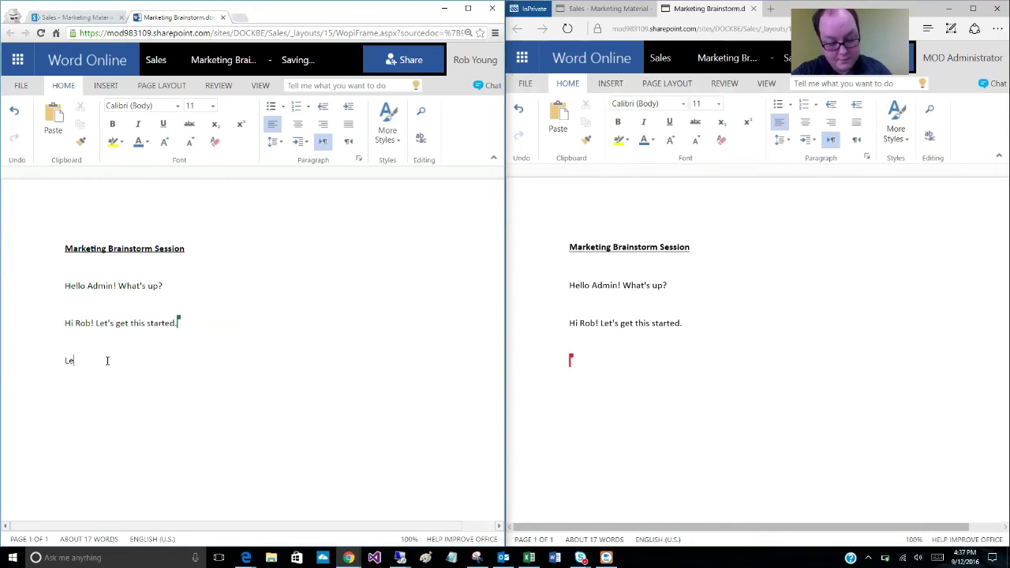
{"action": "type", "text": "t's"}
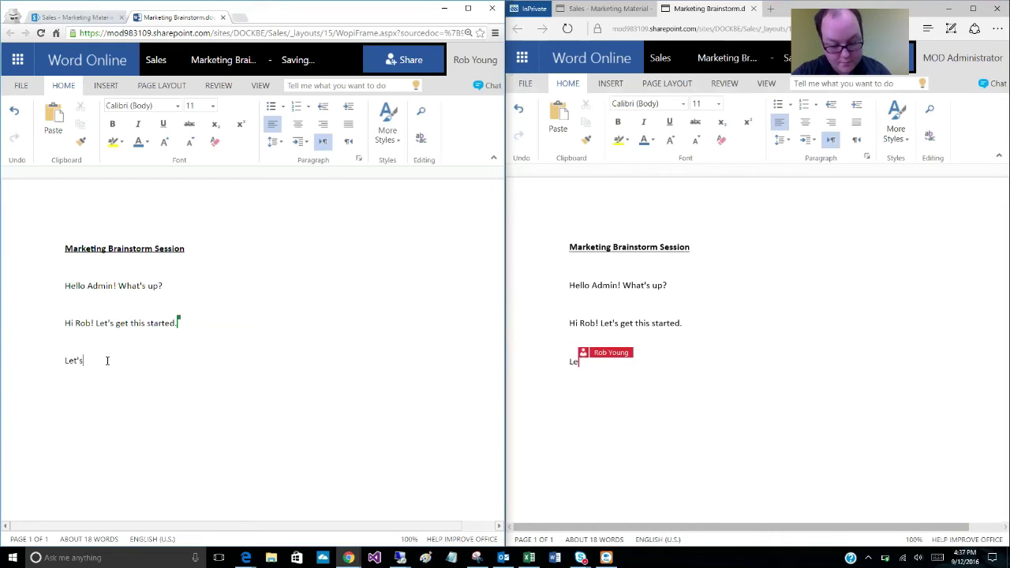
{"action": "type", "text": " print a lo"}
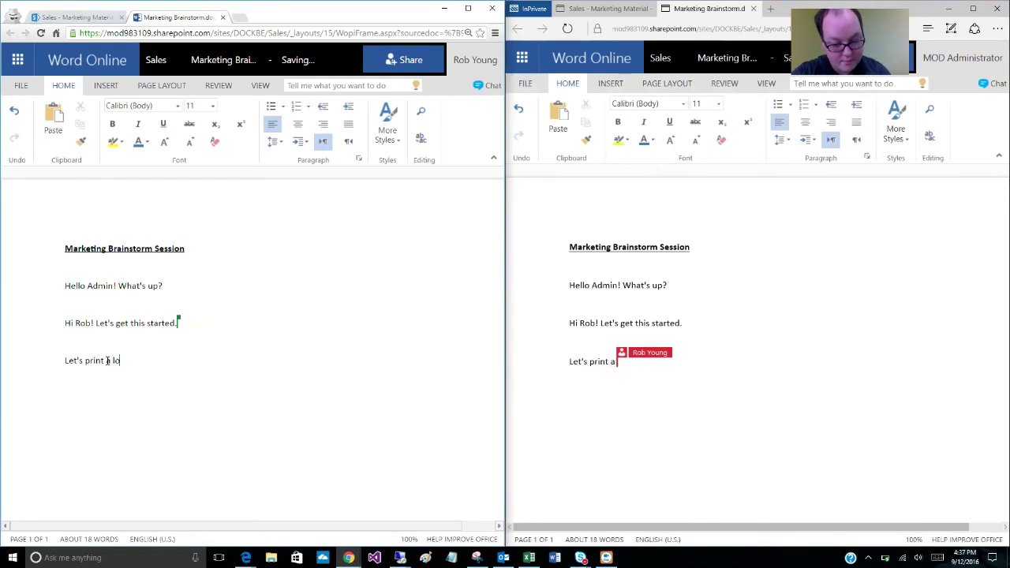
{"action": "type", "text": "t of flye"}
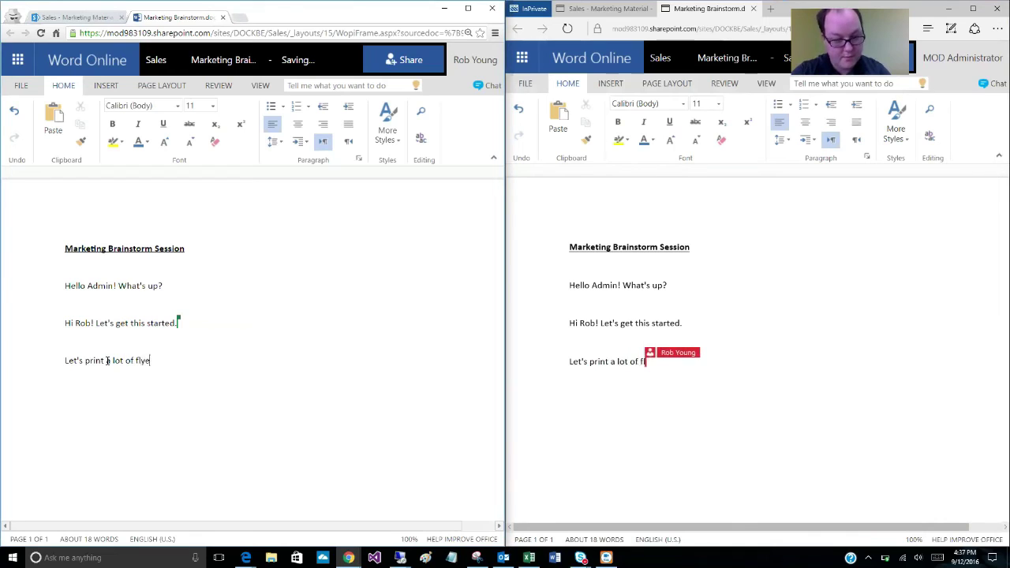
{"action": "type", "text": "rs to"}
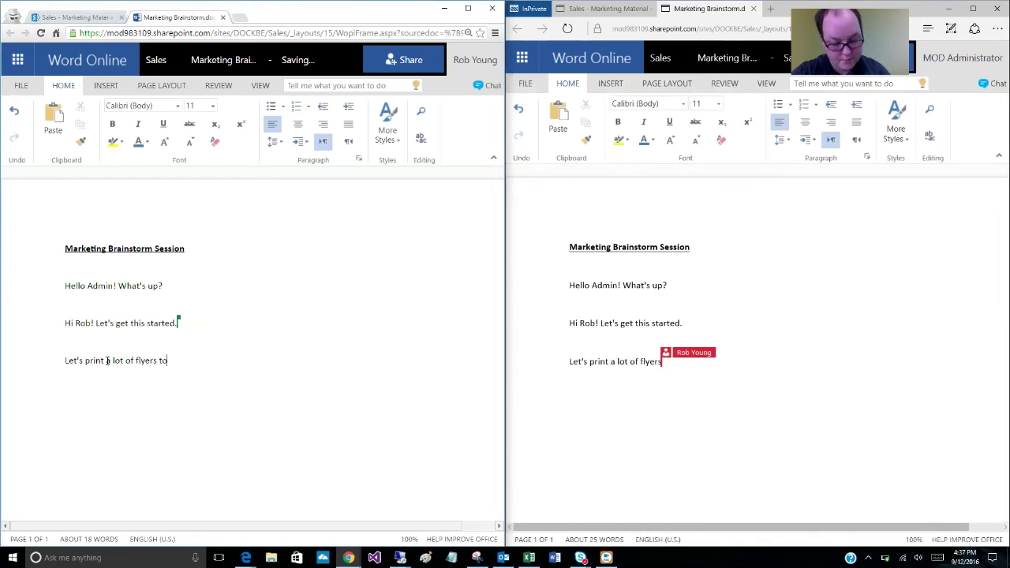
{"action": "type", "text": " distribute n"}
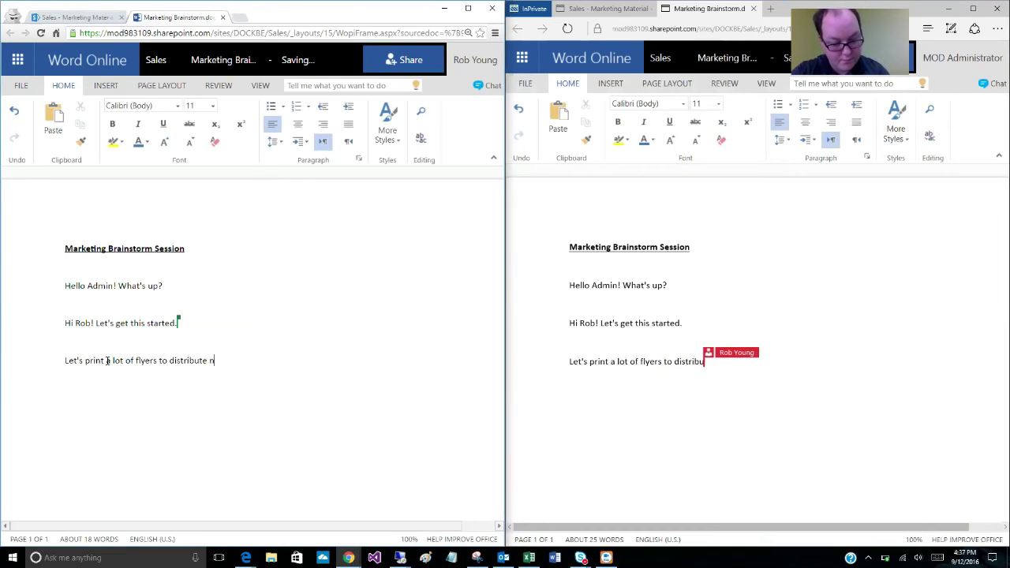
{"action": "type", "text": "ext week"}
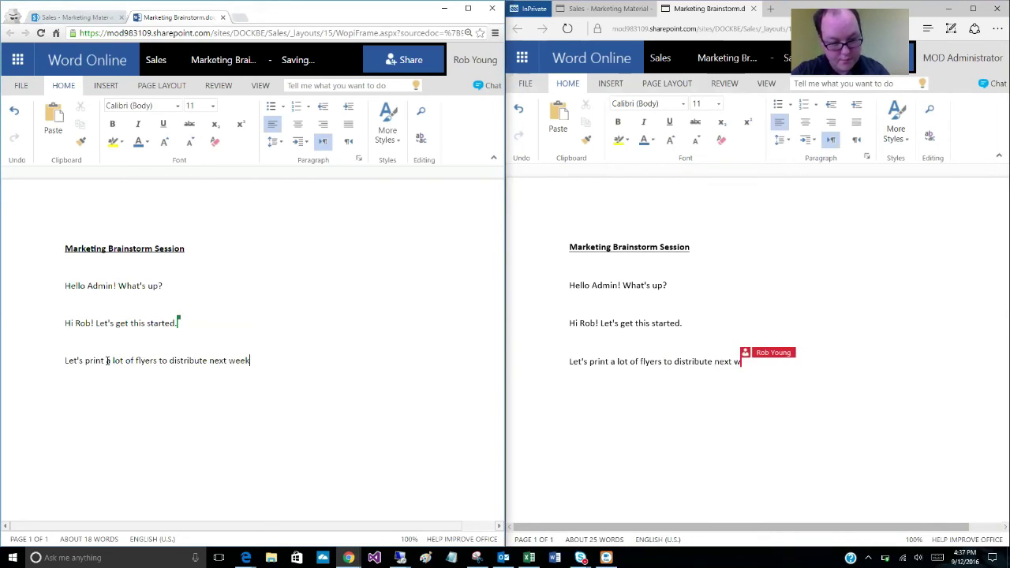
{"action": "type", "text": "."}
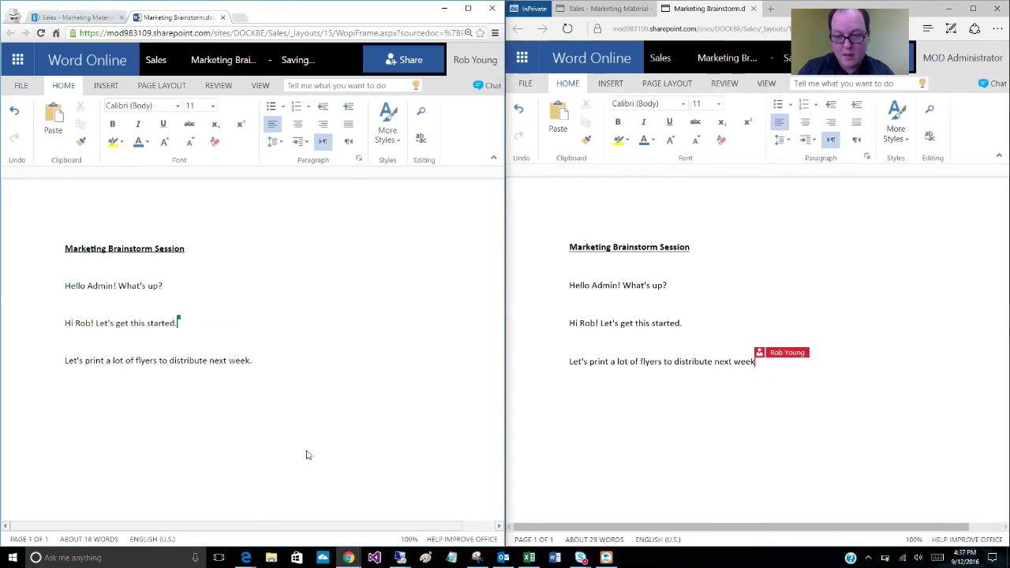
- In the second window, add "I love flyers! I can have 1000 ready to go by tomorrow." on a new line below the flyer suggestion
{"action": "left_click", "coordinate": [576, 397]}
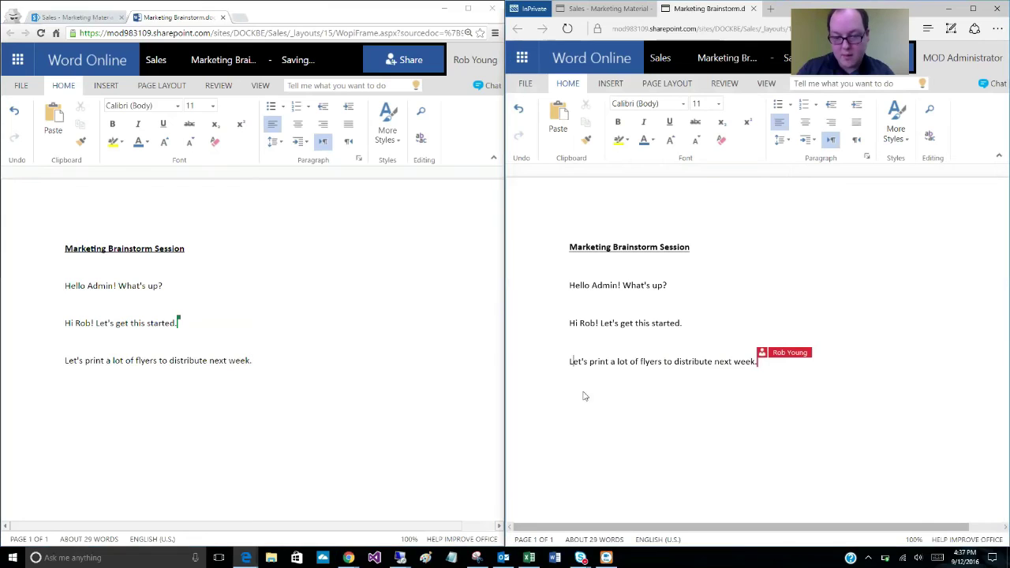
{"action": "left_click", "coordinate": [778, 368]}
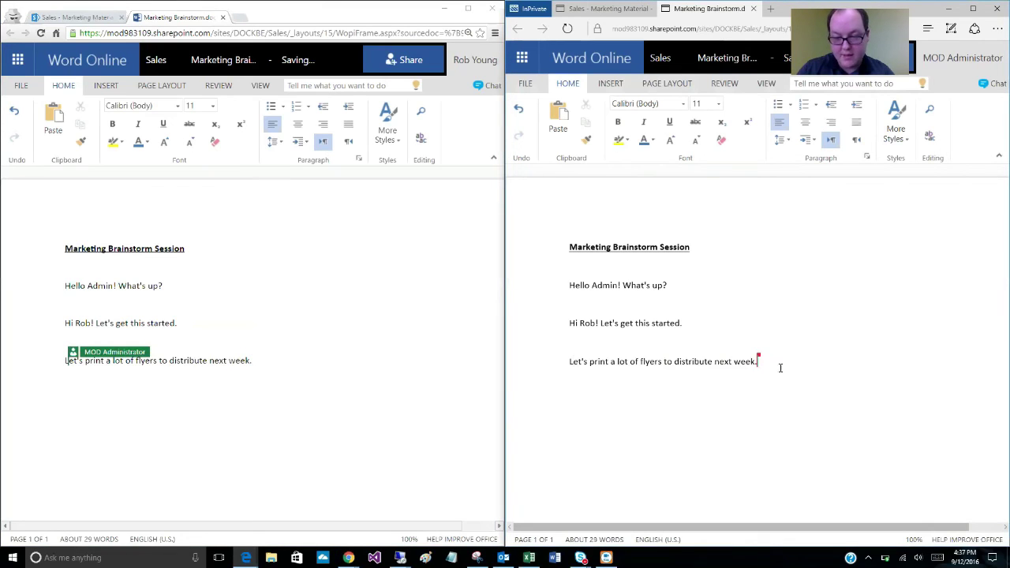
{"action": "key", "text": "Return"}
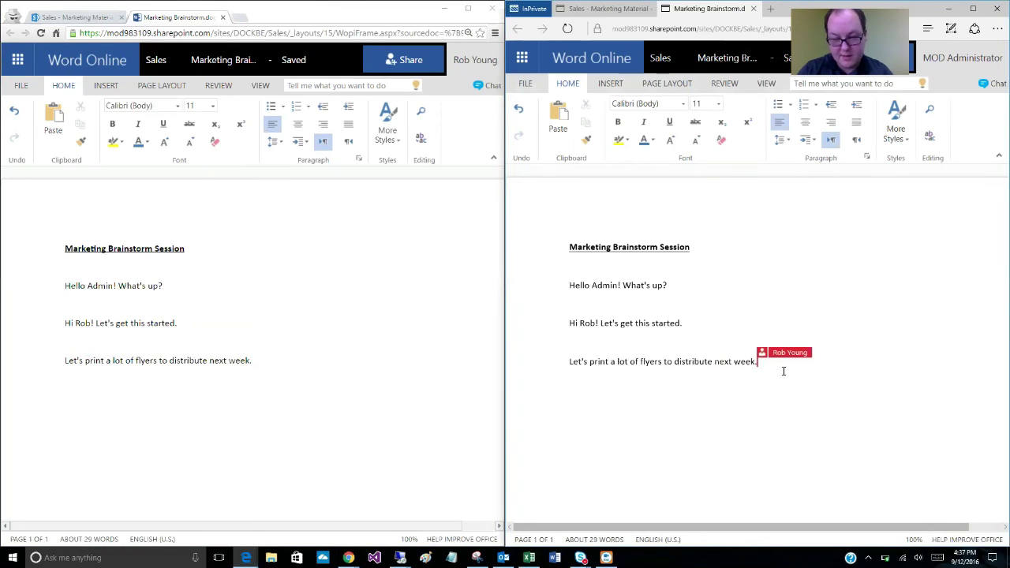
{"action": "key", "text": "Return"}
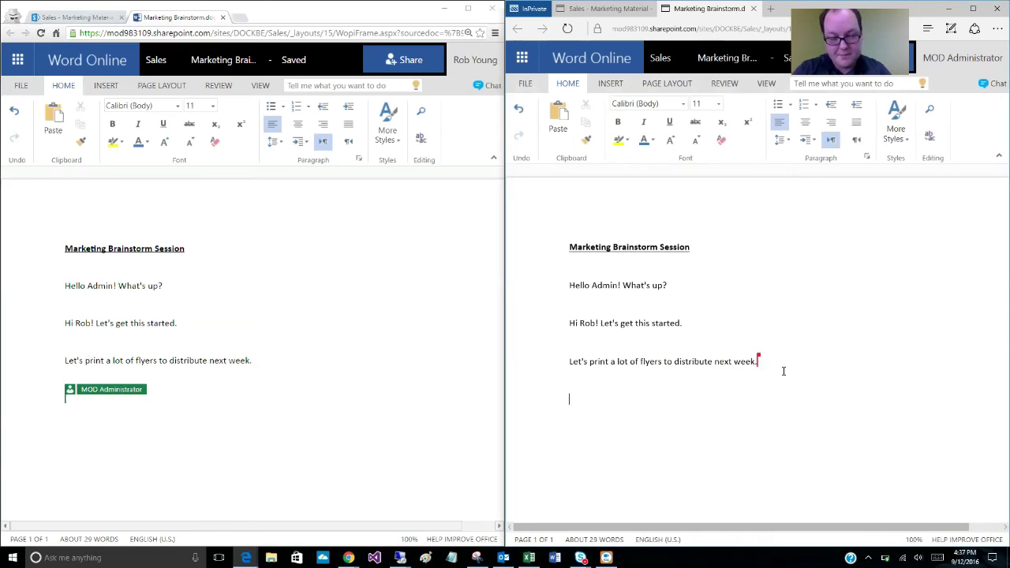
{"action": "type", "text": "I love flyers"}
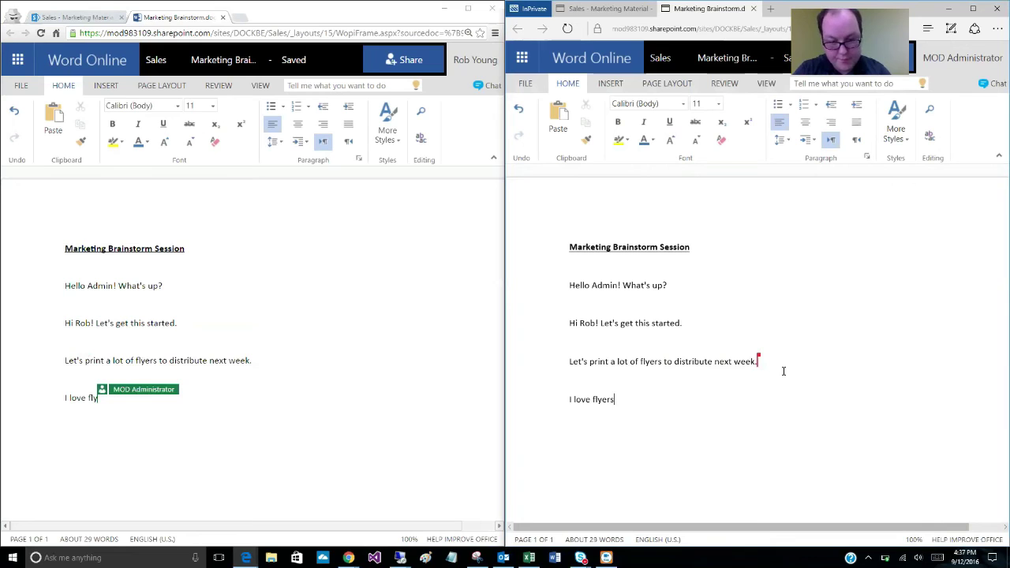
{"action": "type", "text": "! "}
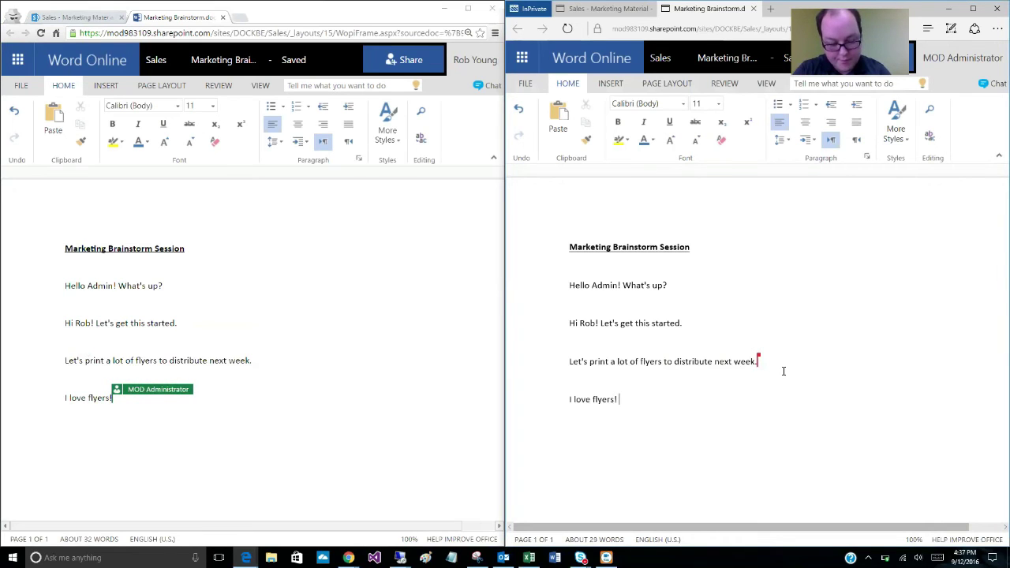
{"action": "type", "text": "I can have 10"}
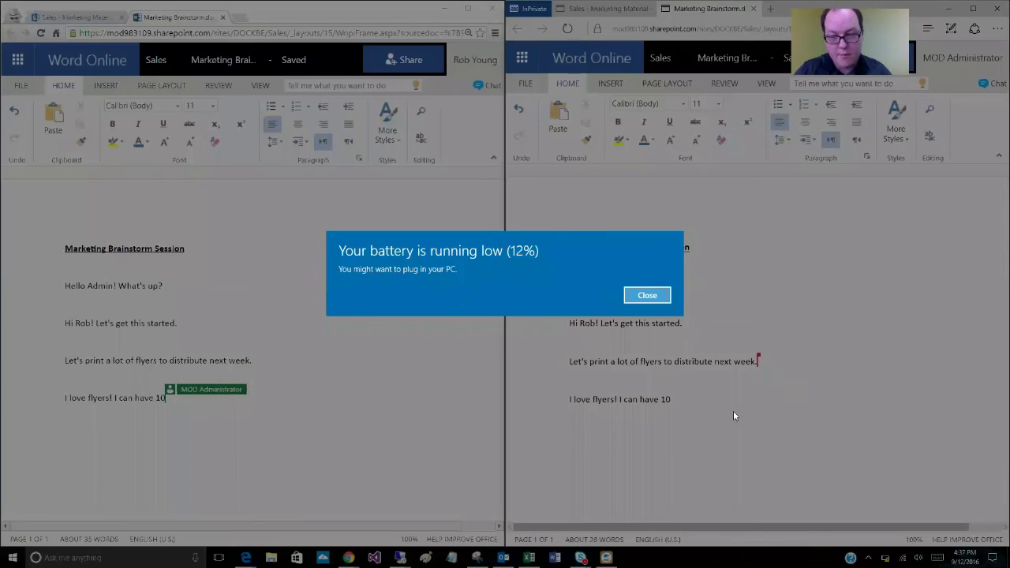
{"action": "left_click", "coordinate": [647, 295]}
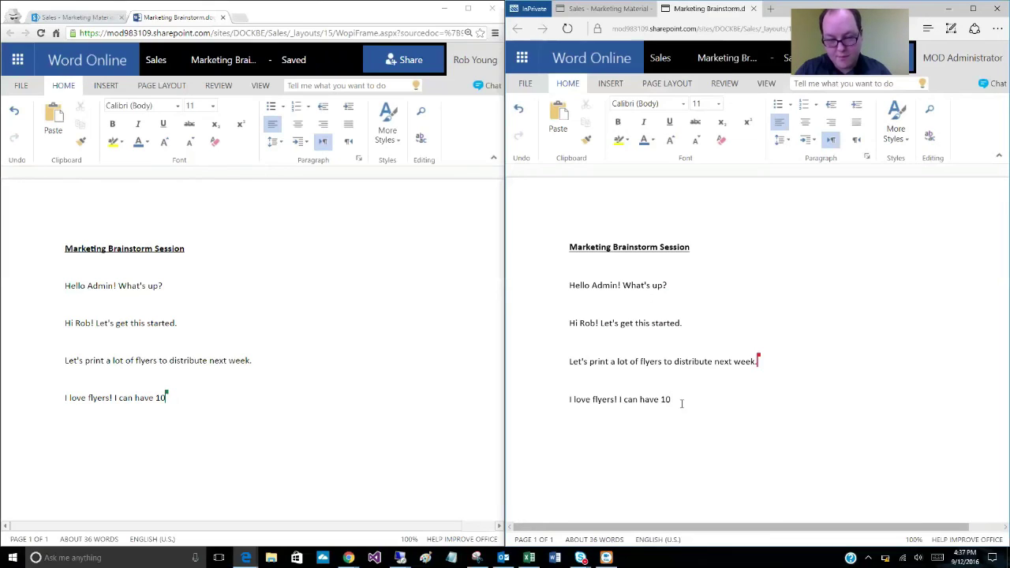
{"action": "type", "text": "00 ready to go"}
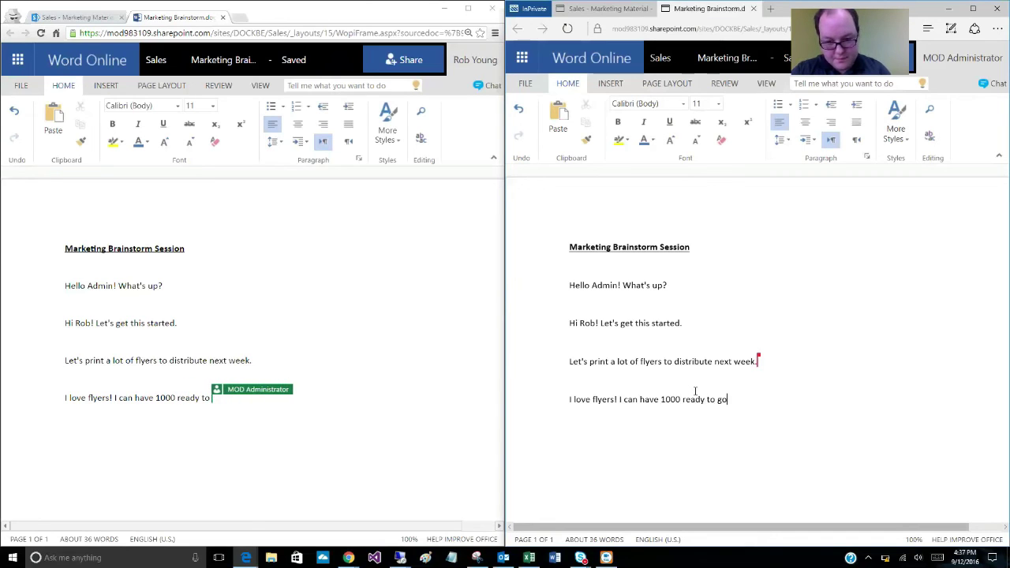
{"action": "type", "text": " by tomo"}
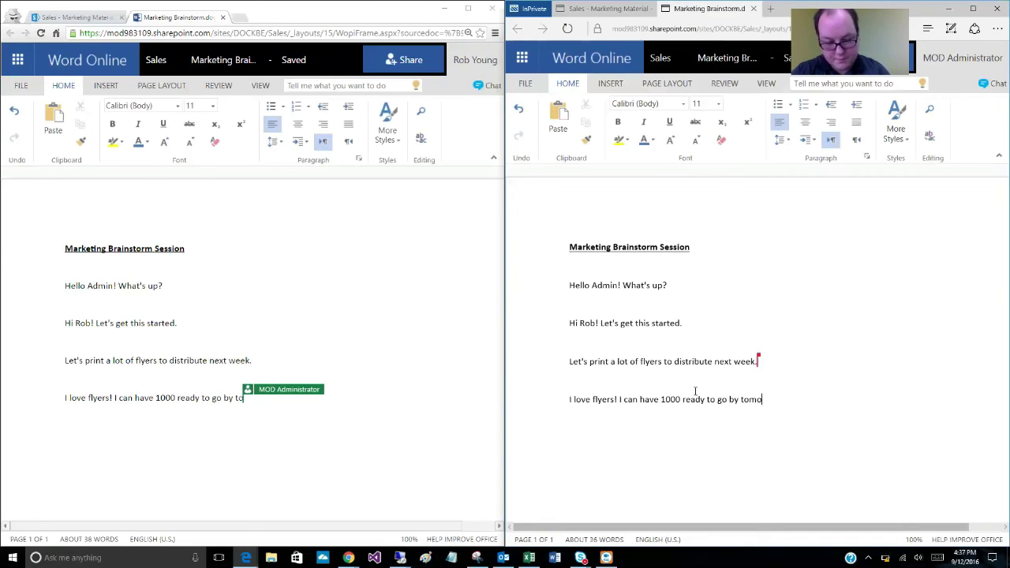
{"action": "type", "text": "rrow."}
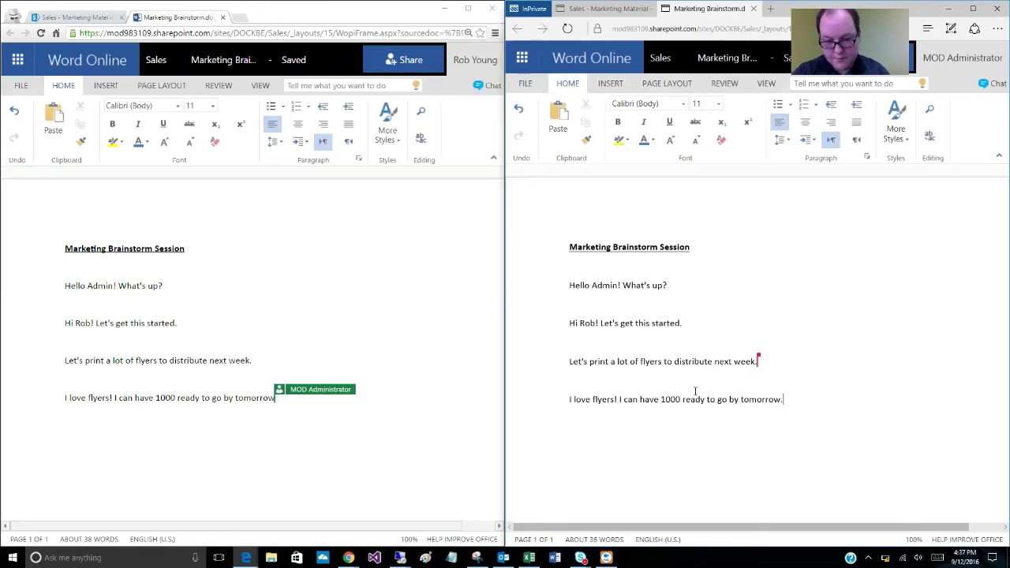